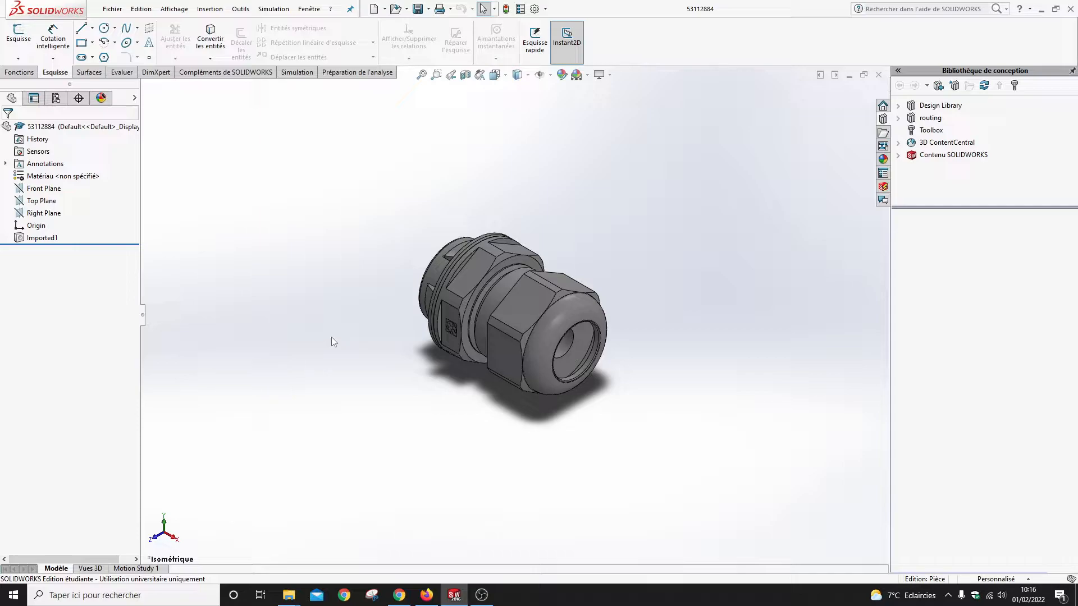
# - Create a reference plane offset 10 mm outward from the ring-shaped end face of the cable gland's open collar
pyautogui.moveTo(332, 338); pyautogui.dragTo(370, 501, button='middle')
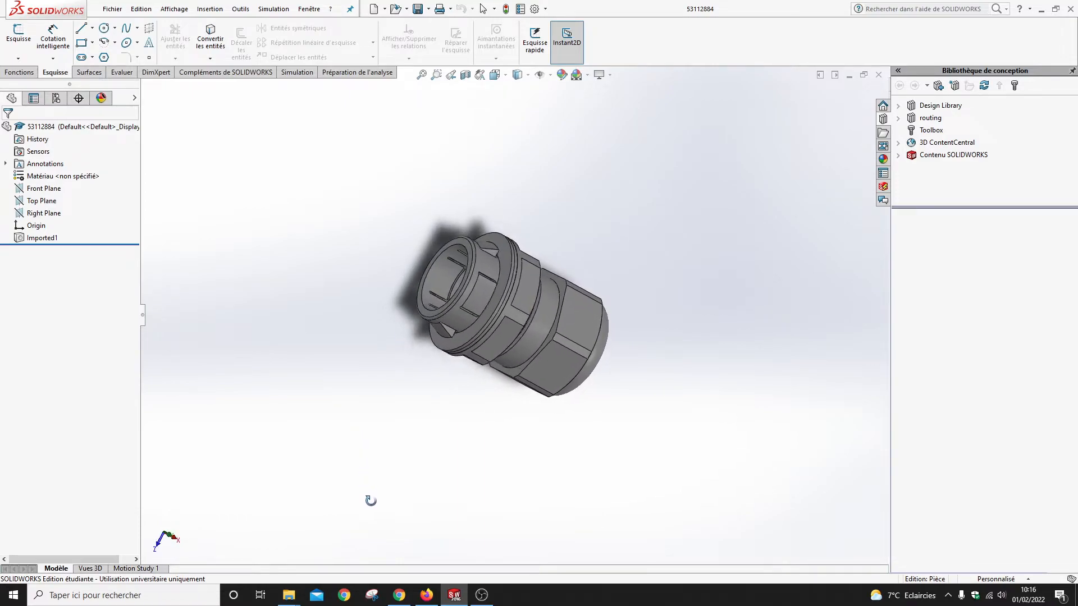
pyautogui.click(209, 9)
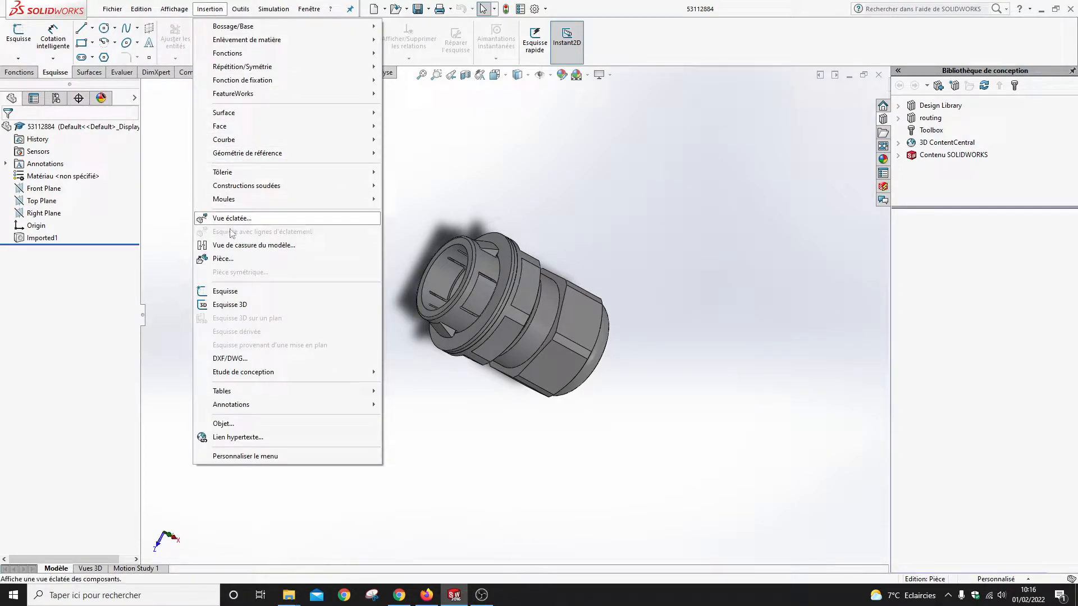
pyautogui.moveTo(240, 155)
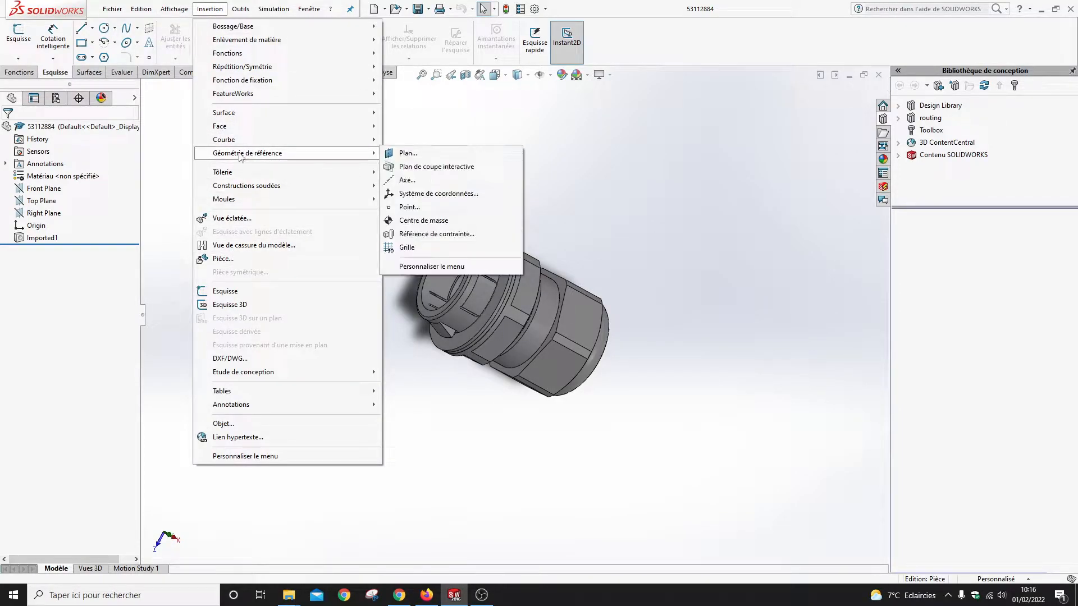
pyautogui.click(408, 153)
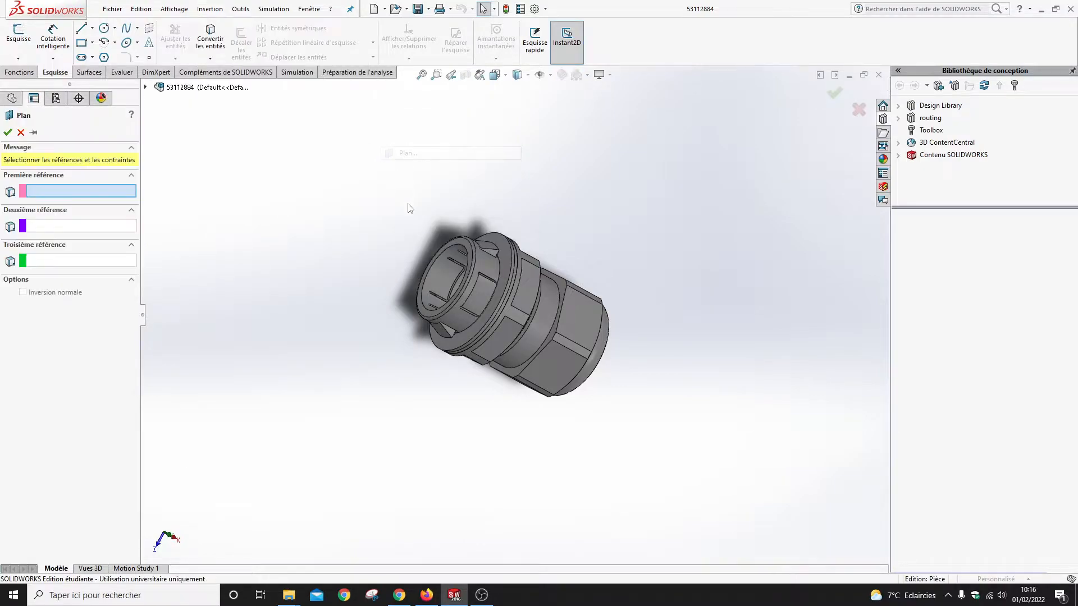
pyautogui.click(421, 308)
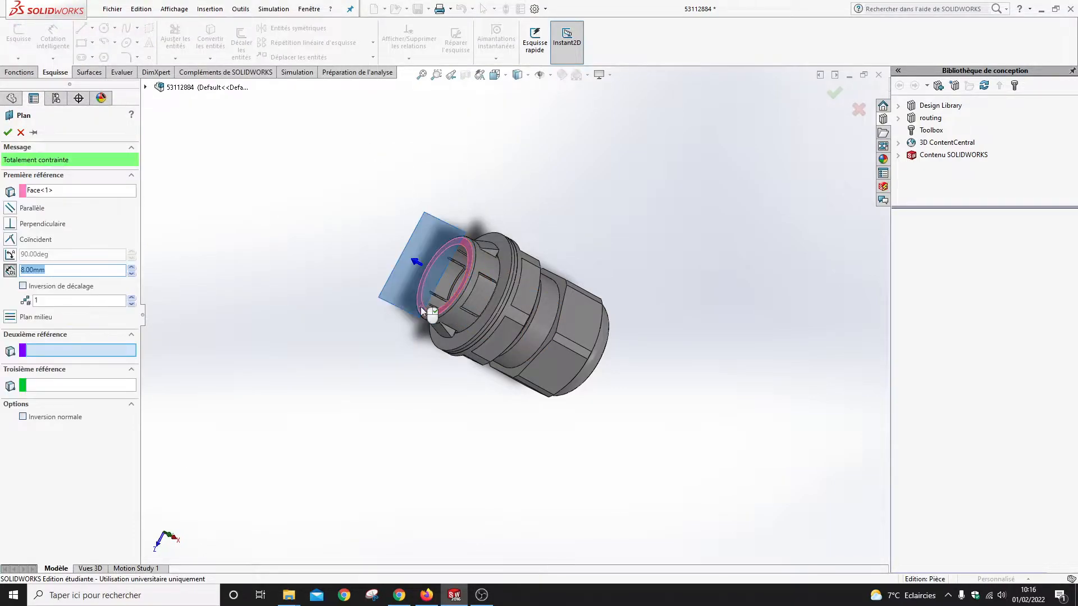
pyautogui.moveTo(346, 329); pyautogui.dragTo(315, 370, button='middle')
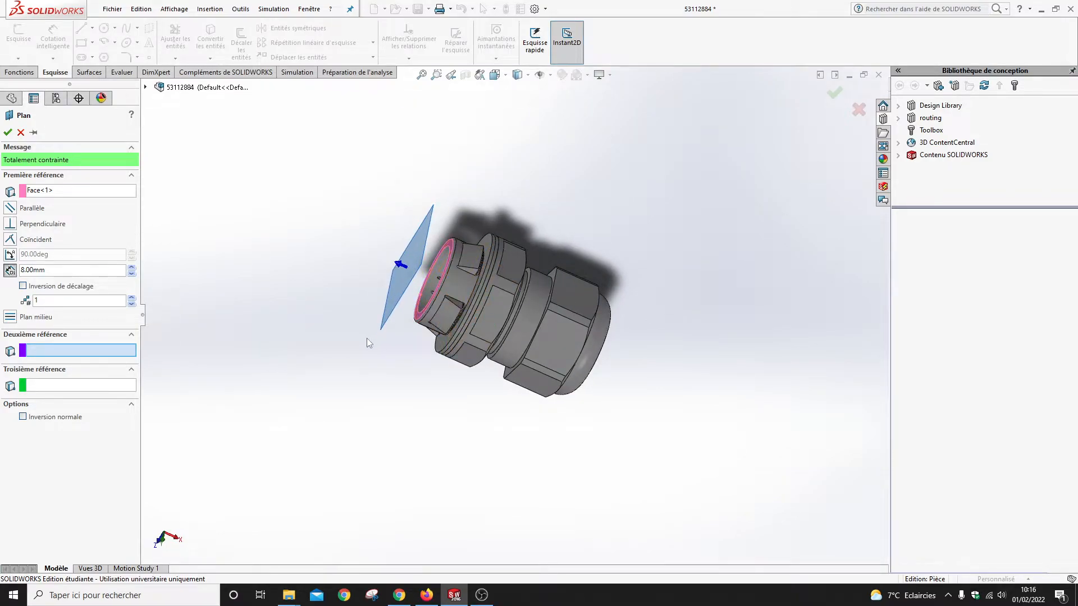
pyautogui.moveTo(366, 338); pyautogui.dragTo(355, 355, button='middle')
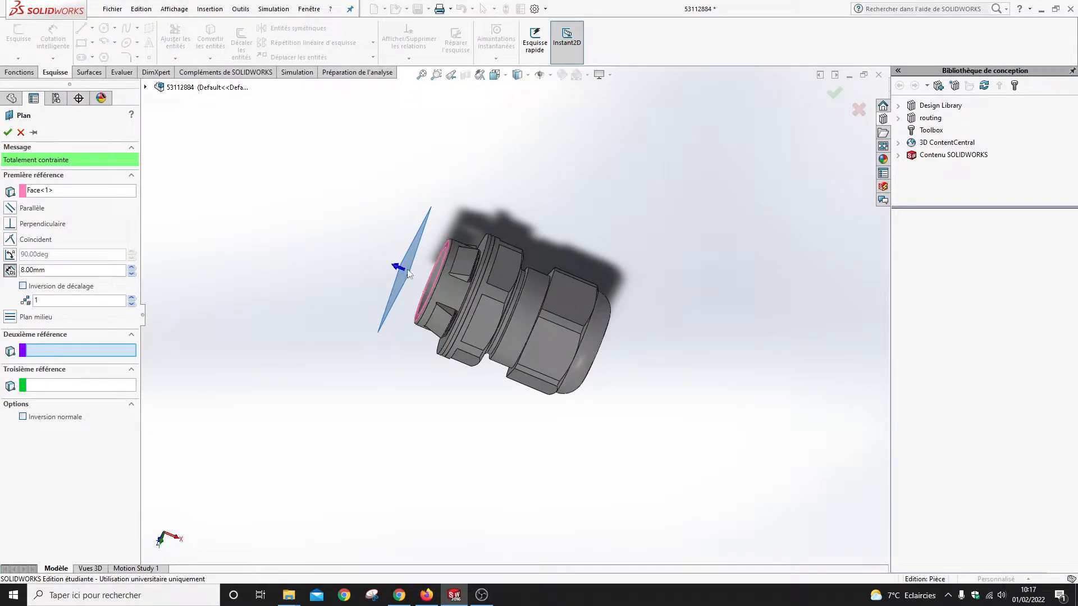
pyautogui.moveTo(405, 270); pyautogui.dragTo(402, 297, button='middle')
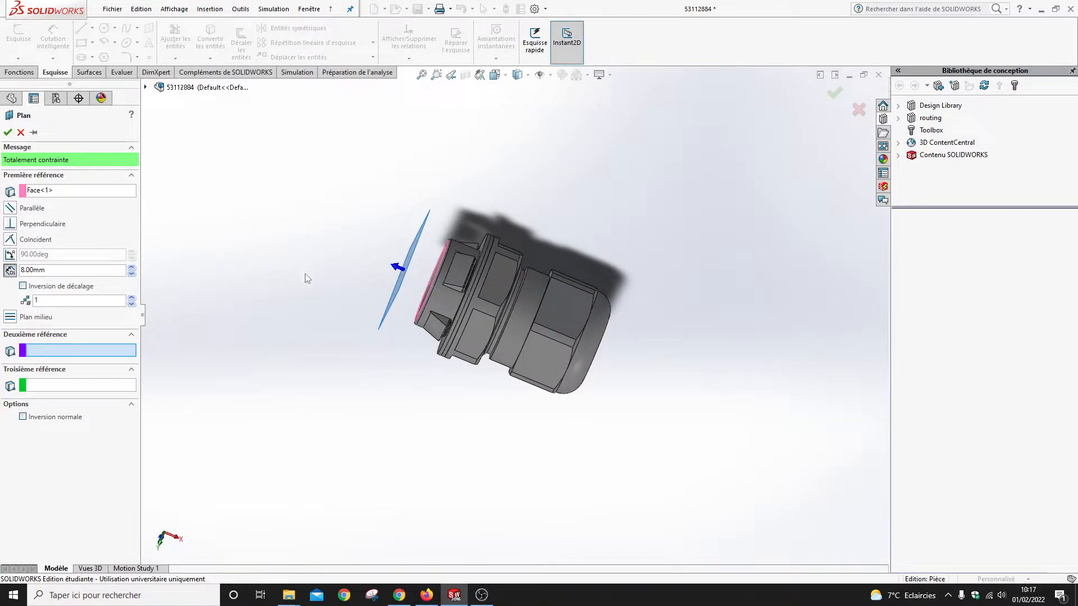
pyautogui.doubleClick(61, 274)
pyautogui.write('10')
pyautogui.press('Return')
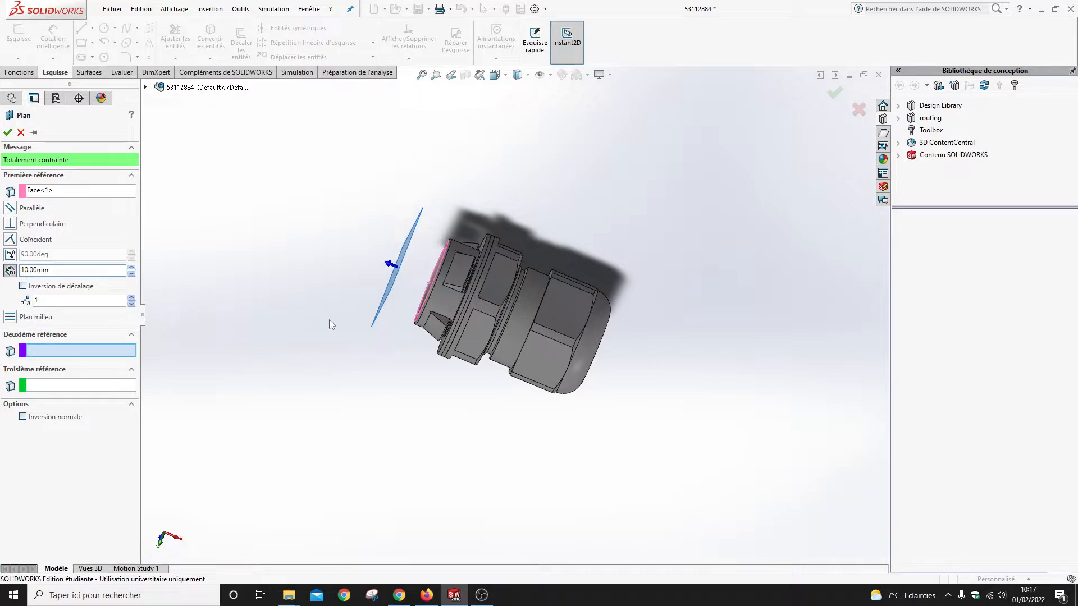
pyautogui.click(8, 132)
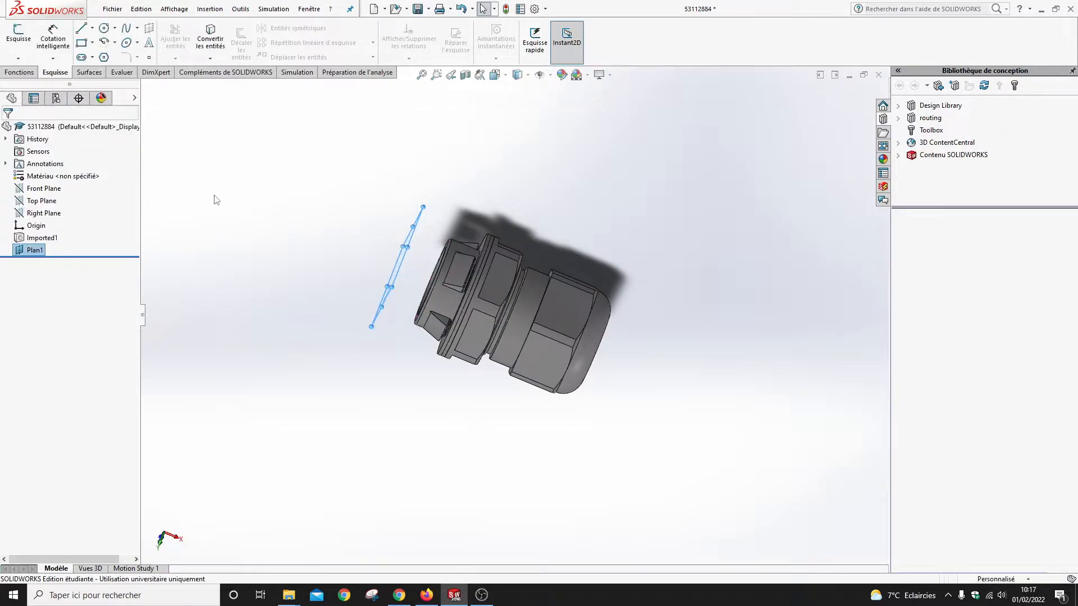
# - Create a reference axis through the cylindrical inner face of the gland's cable entry hole
pyautogui.moveTo(286, 229); pyautogui.dragTo(222, 269, button='middle')
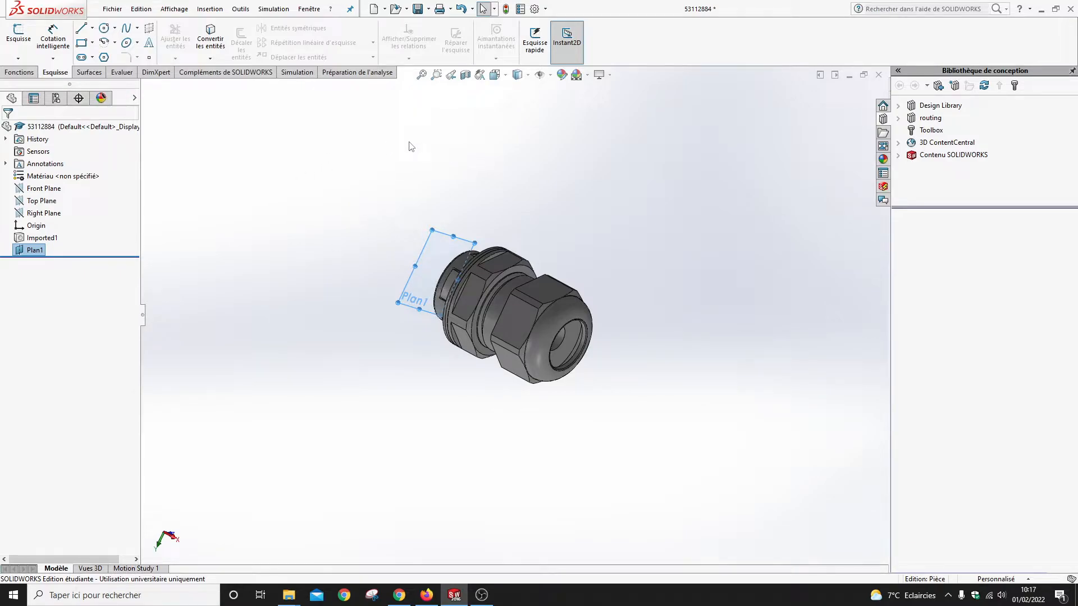
pyautogui.click(209, 8)
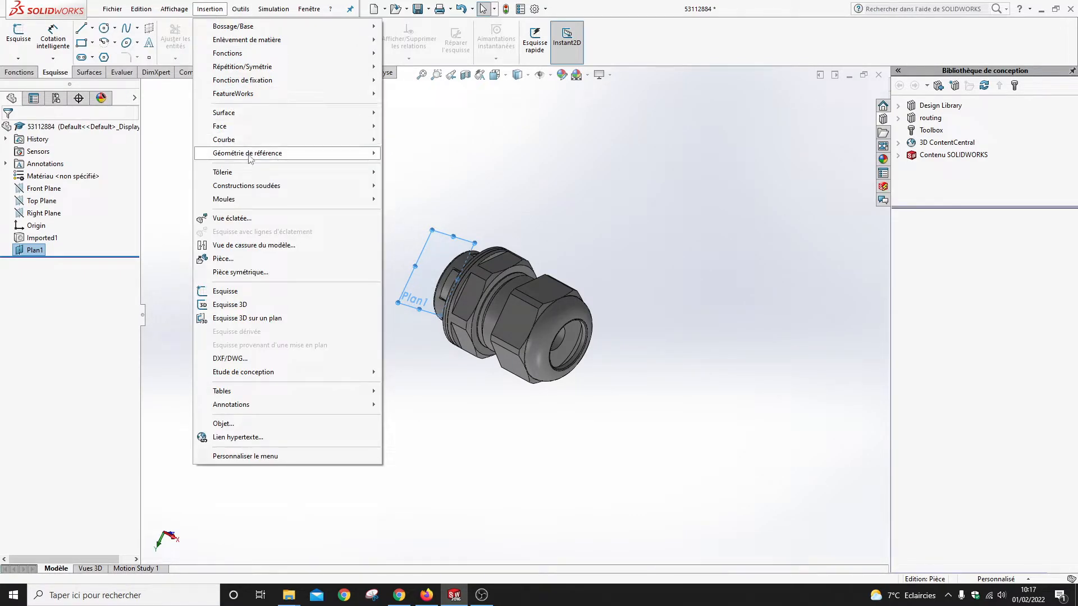
pyautogui.moveTo(250, 159)
pyautogui.click(416, 181)
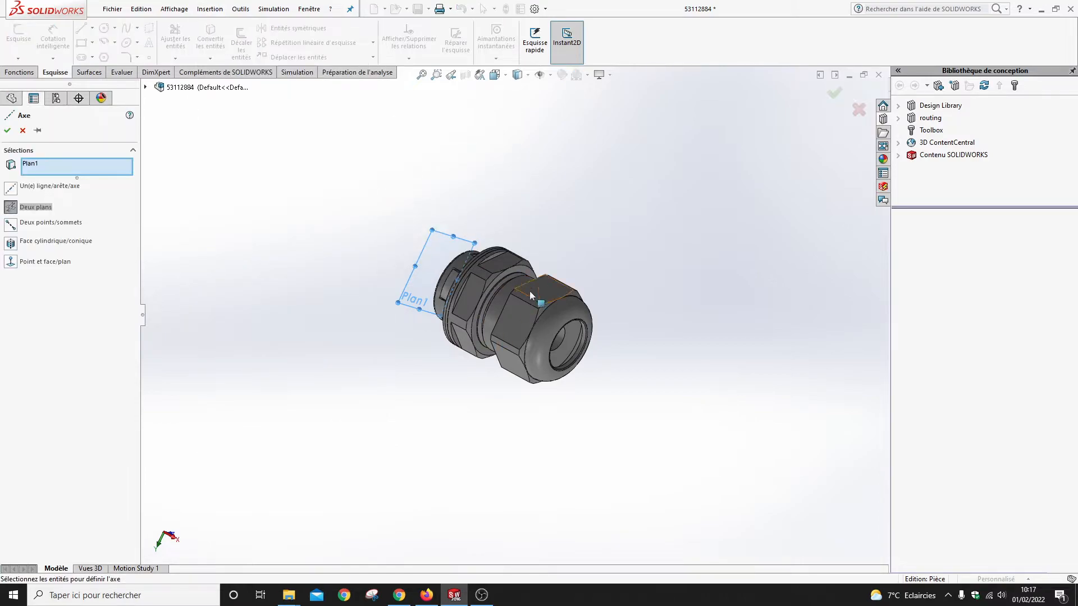
pyautogui.click(560, 339)
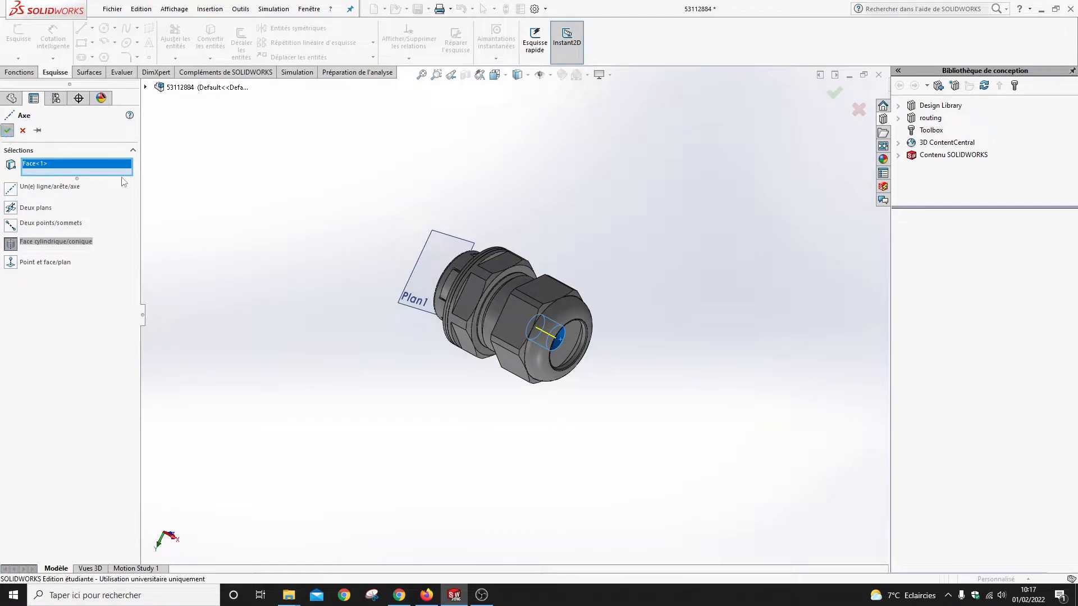
pyautogui.click(8, 130)
# - Lengthen the reference axis so it extends beyond the offset plane and past the rounded end of the gland
pyautogui.scroll(-2, 500, 324)
pyautogui.scroll(-3, 507, 325)
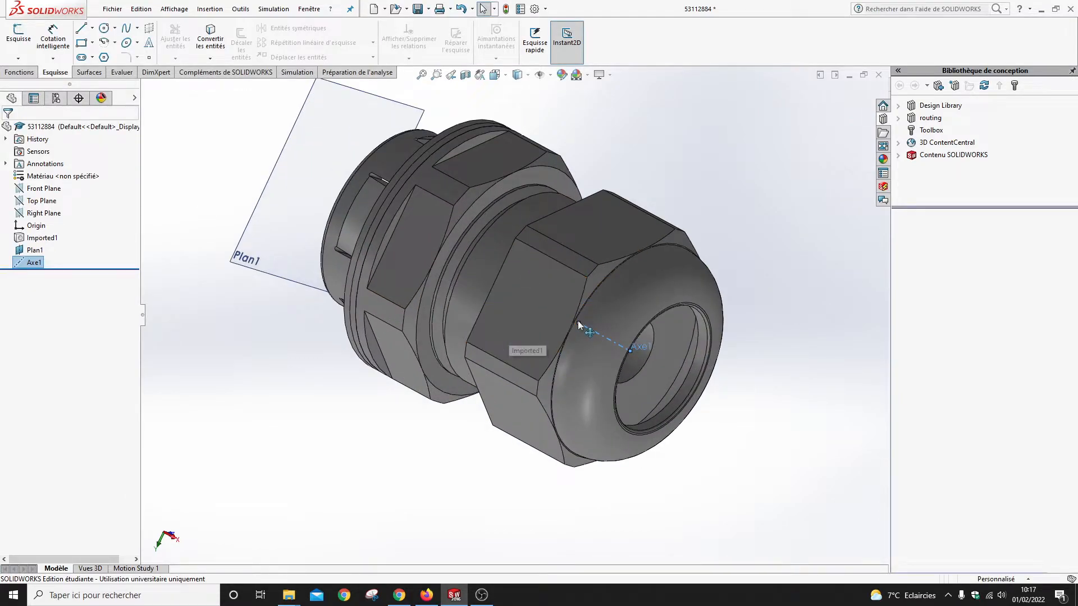
pyautogui.moveTo(578, 323); pyautogui.dragTo(238, 152)
pyautogui.moveTo(242, 199); pyautogui.dragTo(280, 229, button='middle')
pyautogui.scroll(3, 523, 274)
pyautogui.scroll(1, 523, 274)
pyautogui.scroll(-1, 595, 338)
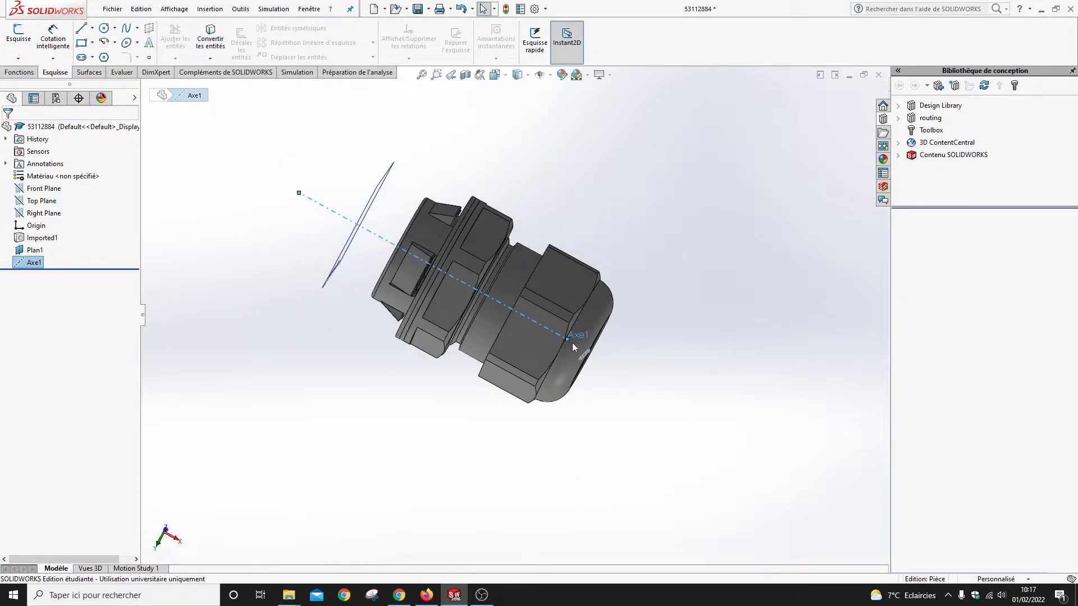
pyautogui.moveTo(573, 344); pyautogui.dragTo(651, 395)
pyautogui.click(229, 288)
pyautogui.moveTo(236, 221); pyautogui.dragTo(264, 296, button='middle')
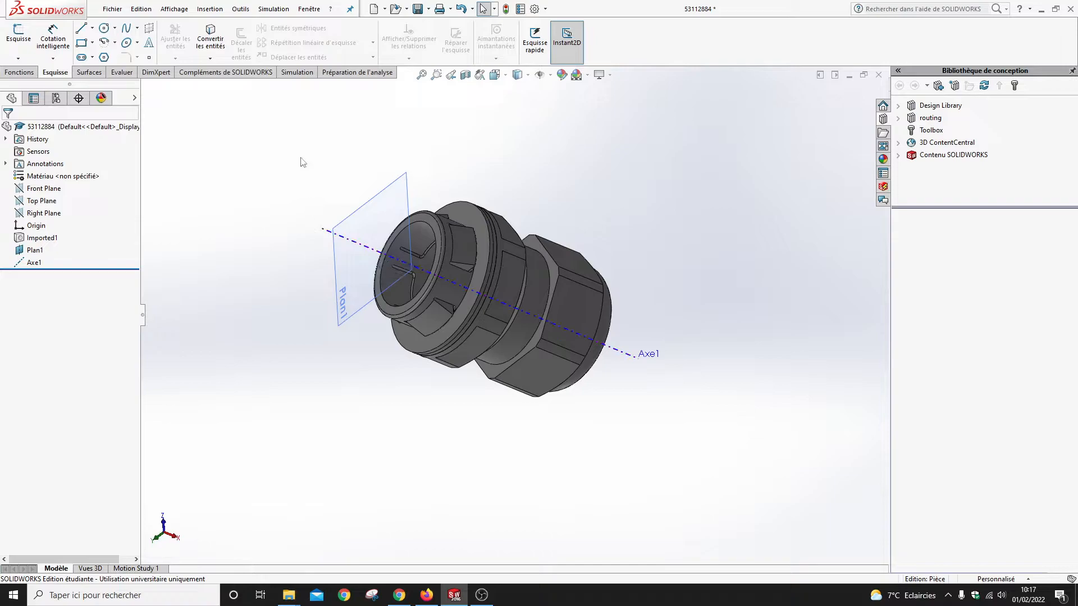
# - Create a reference point at the intersection of the offset plane and the gland's central axis
pyautogui.click(207, 10)
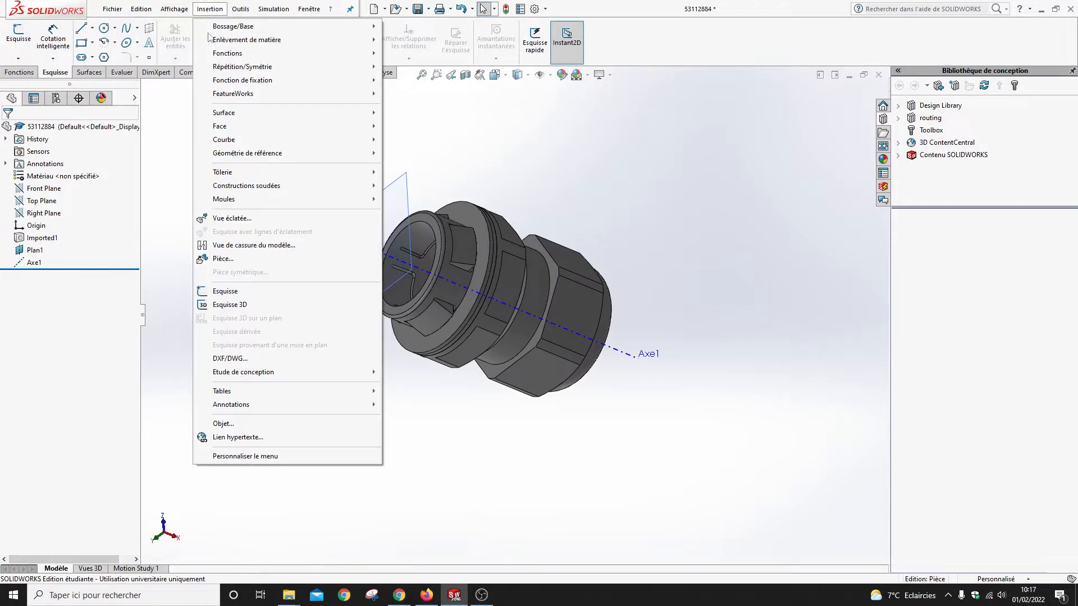
pyautogui.moveTo(258, 161)
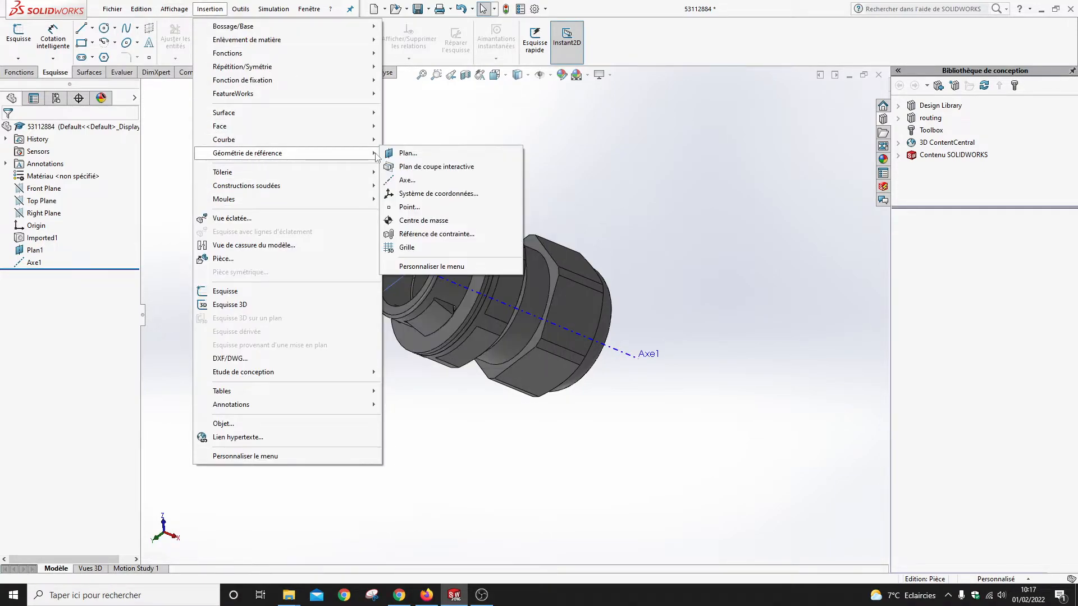
pyautogui.click(422, 212)
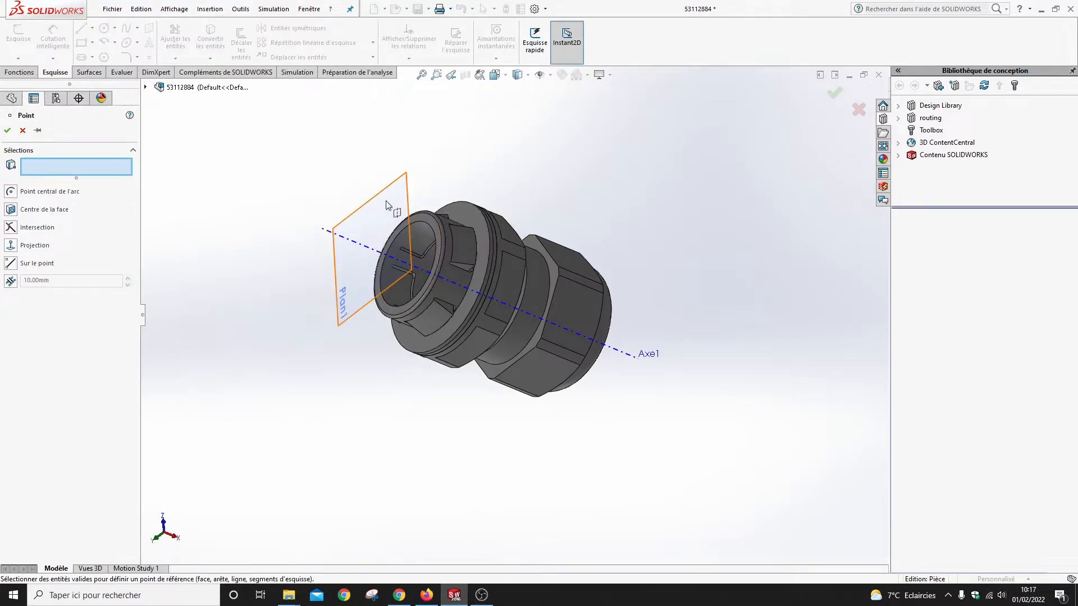
pyautogui.click(390, 210)
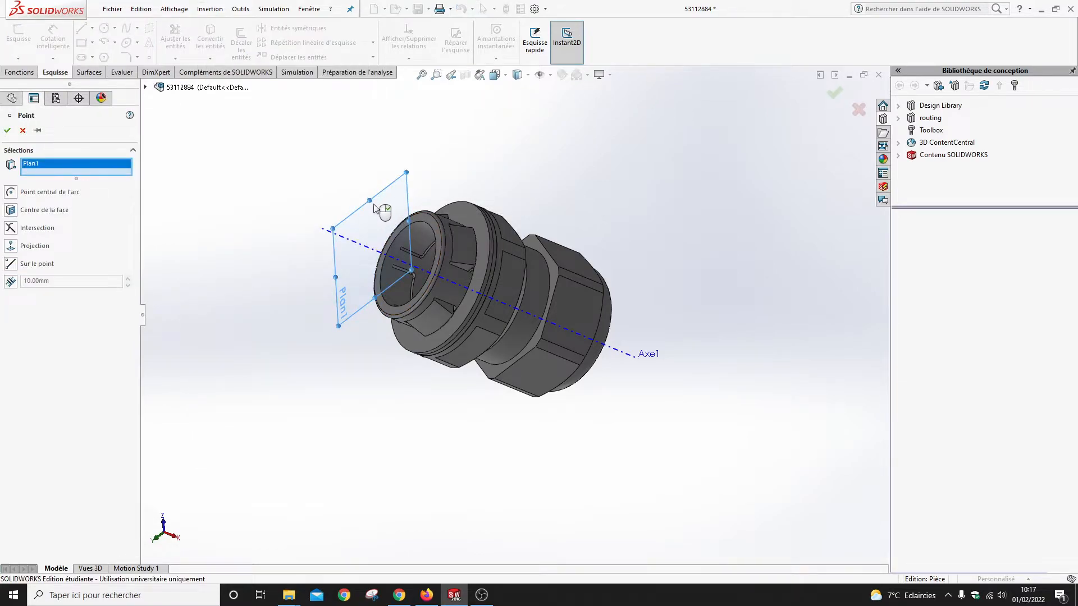
pyautogui.click(329, 235)
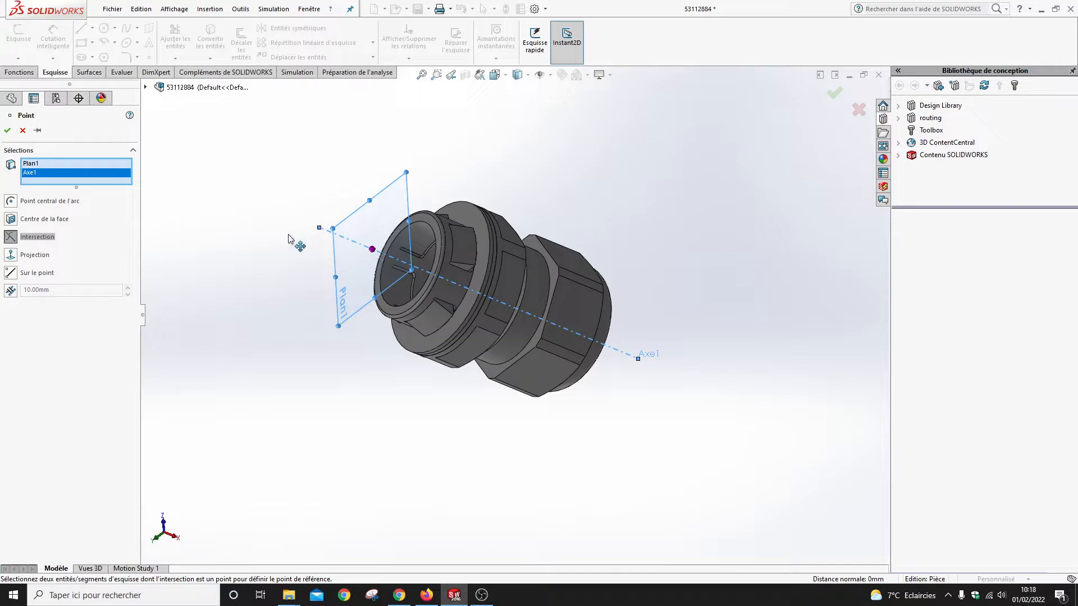
pyautogui.click(8, 131)
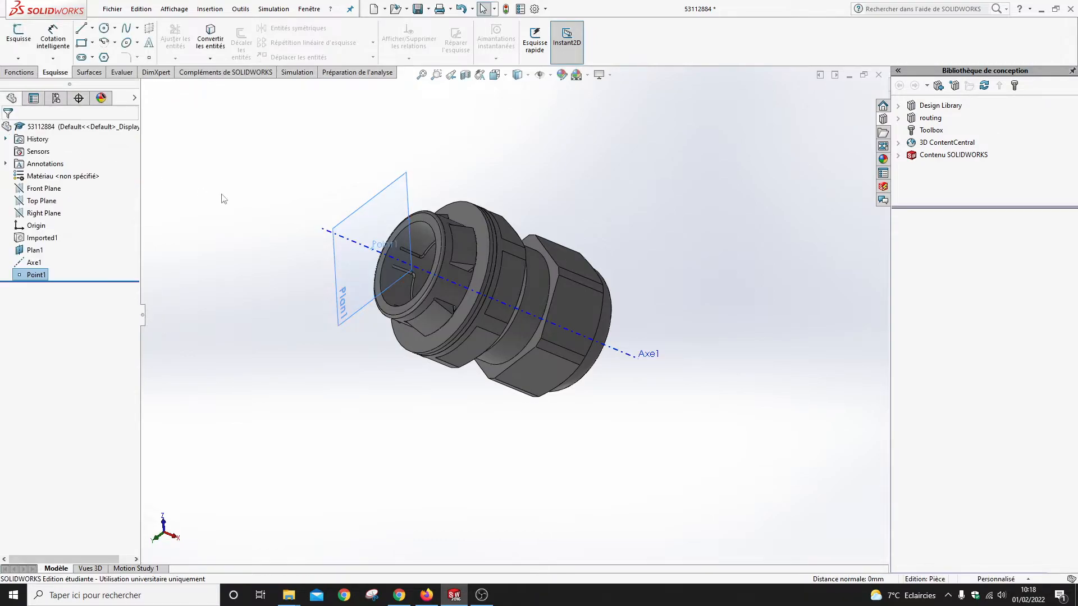
# - Create a 3D sketch containing a single sketch point placed on the reference point, and exit the sketch
pyautogui.moveTo(222, 219); pyautogui.dragTo(200, 235, button='middle')
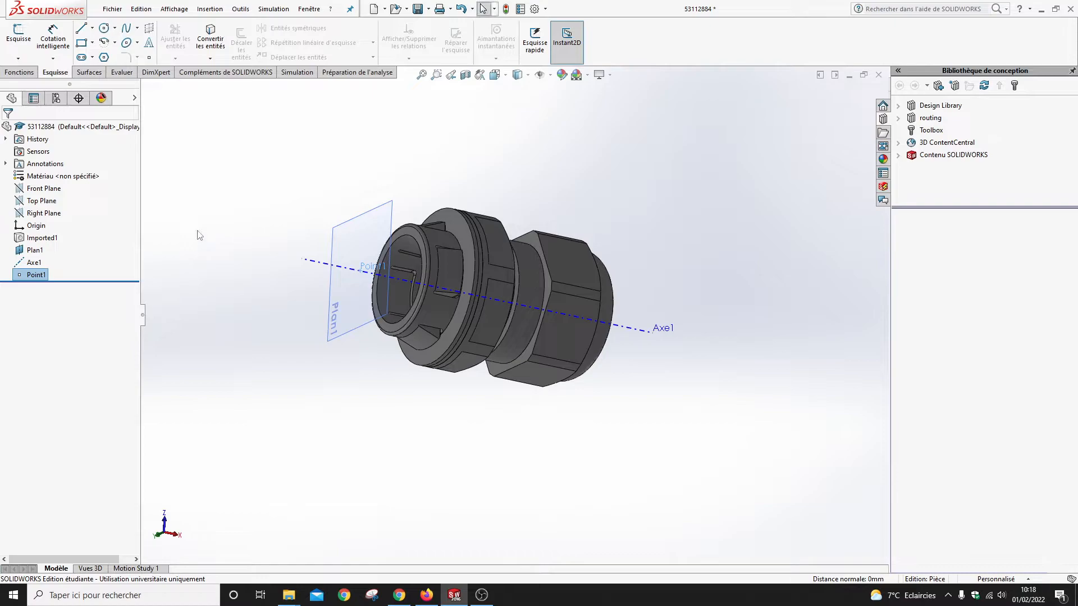
pyautogui.click(24, 61)
pyautogui.click(35, 84)
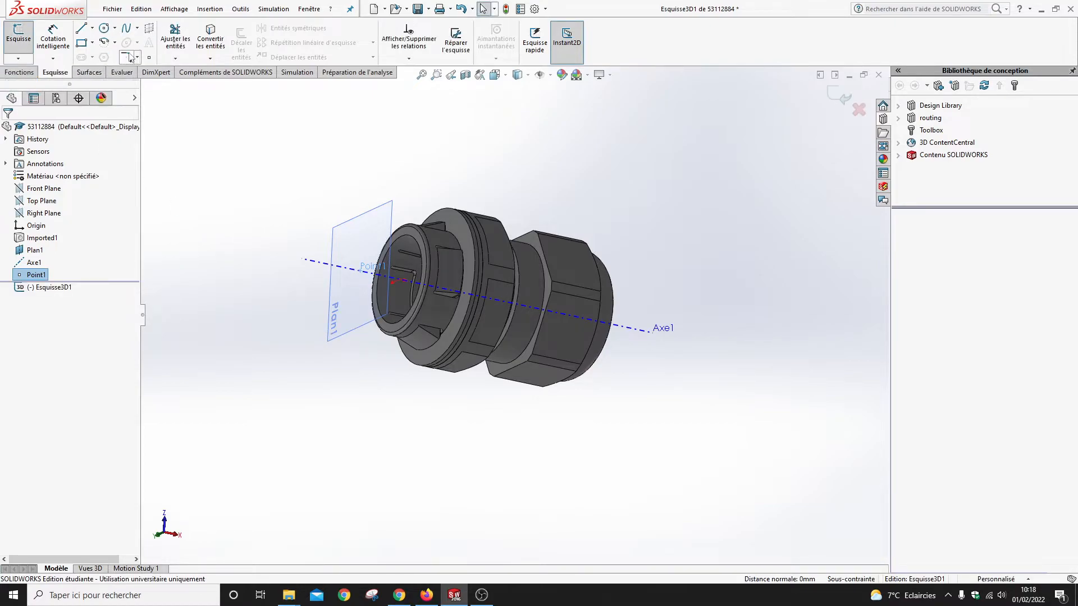
pyautogui.click(149, 57)
pyautogui.scroll(-1, 367, 281)
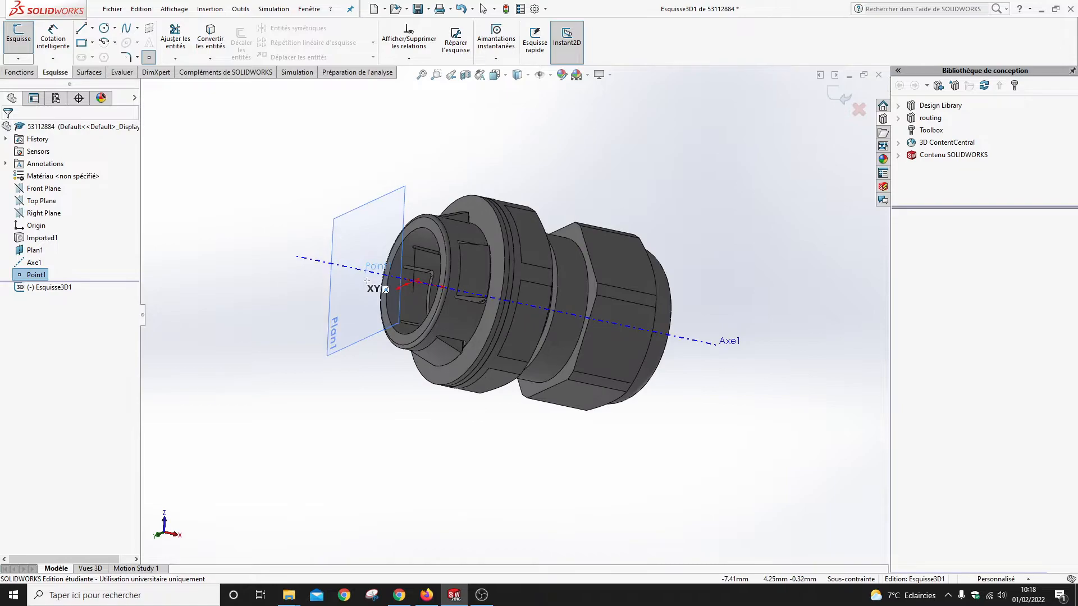
pyautogui.scroll(-2, 367, 281)
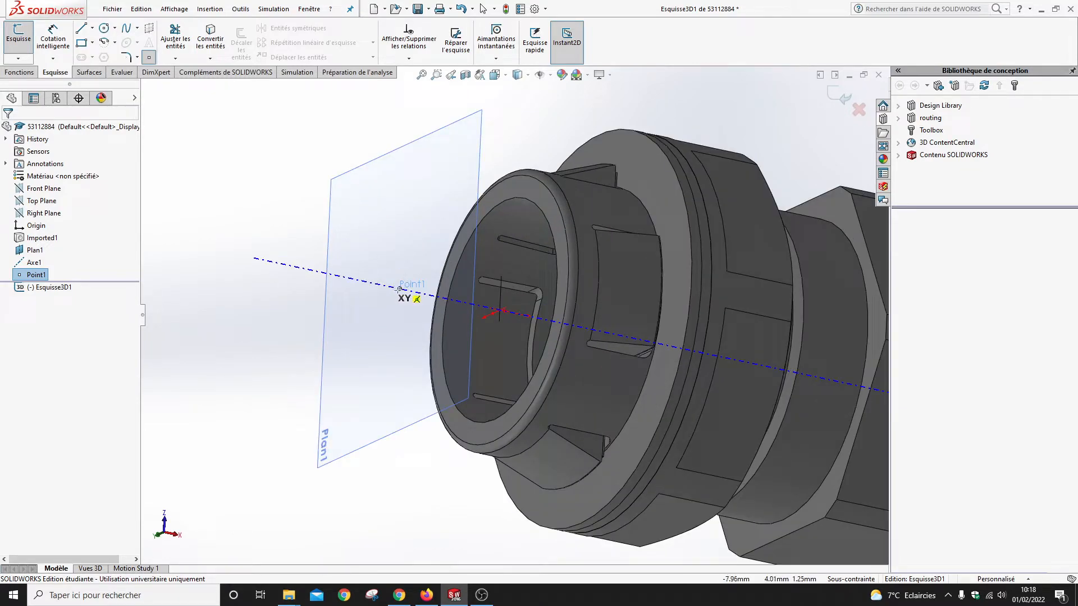
pyautogui.click(399, 289)
pyautogui.click(9, 132)
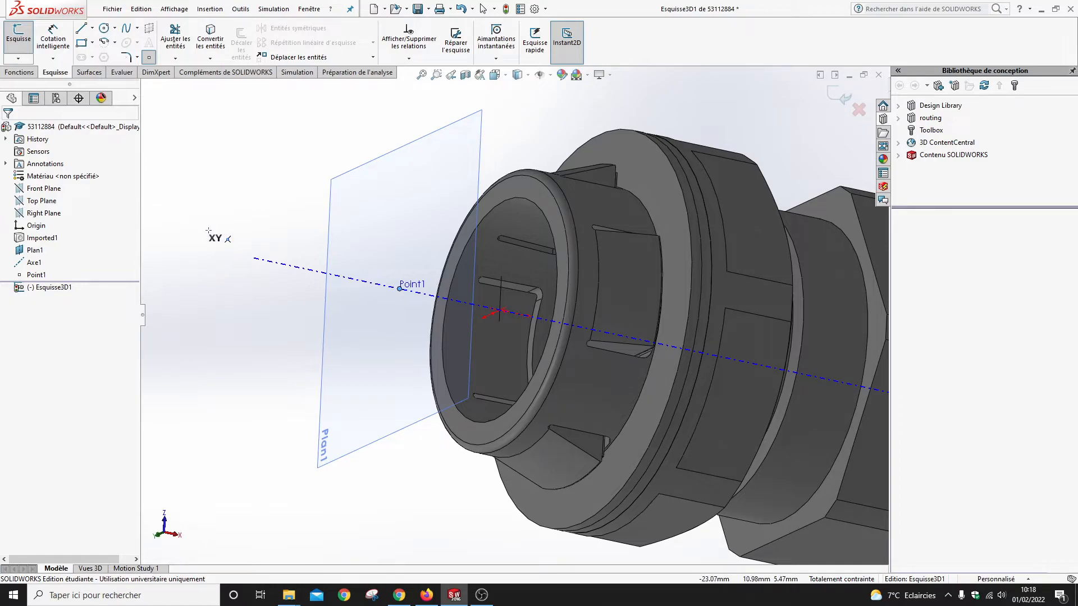
pyautogui.click(843, 99)
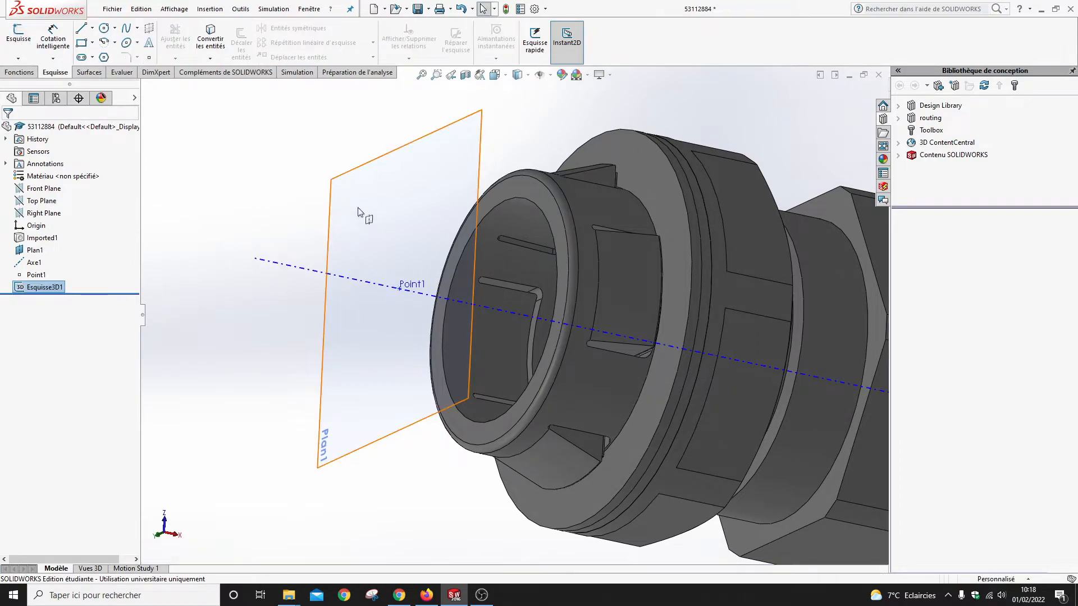
# - Start the SOLIDWORKS Electrical component creation wizard and advance to its page for creating connection points
pyautogui.scroll(4, 292, 354)
pyautogui.moveTo(315, 341); pyautogui.dragTo(285, 431, button='middle')
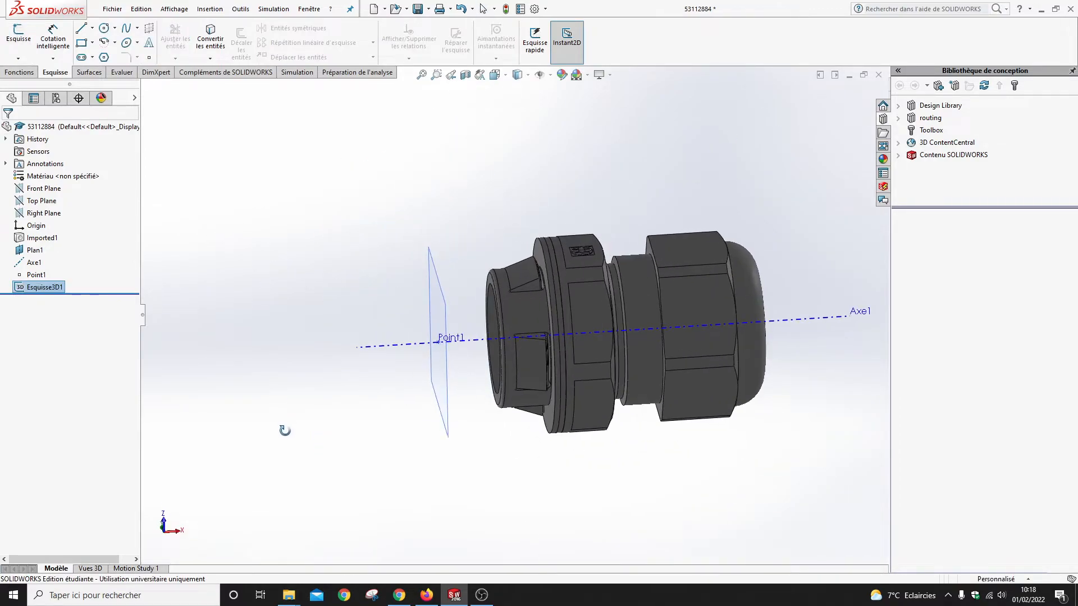
pyautogui.moveTo(380, 368); pyautogui.dragTo(416, 377, button='middle')
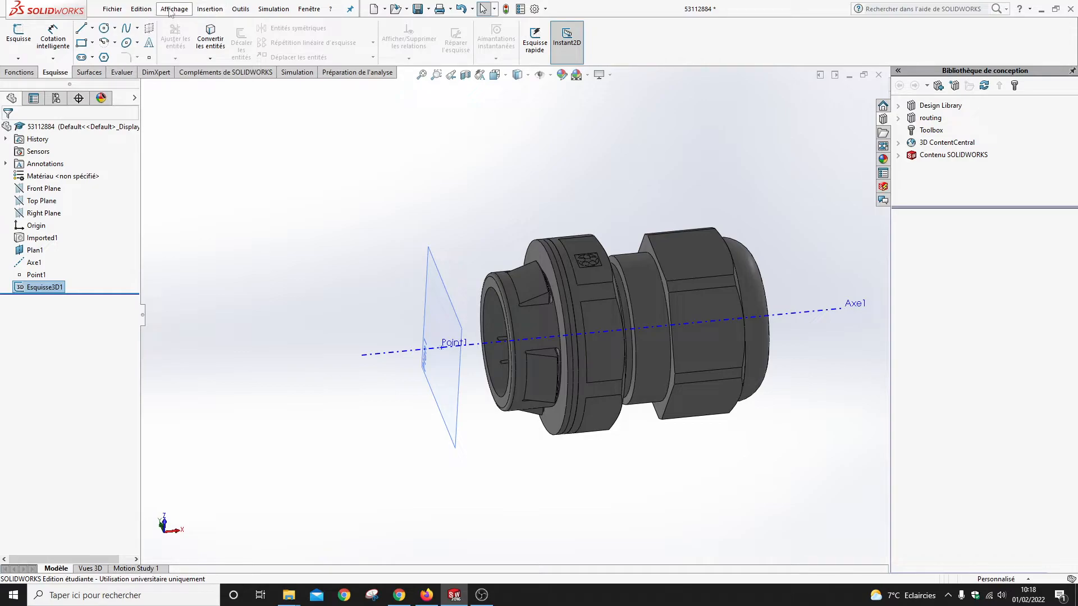
pyautogui.click(216, 10)
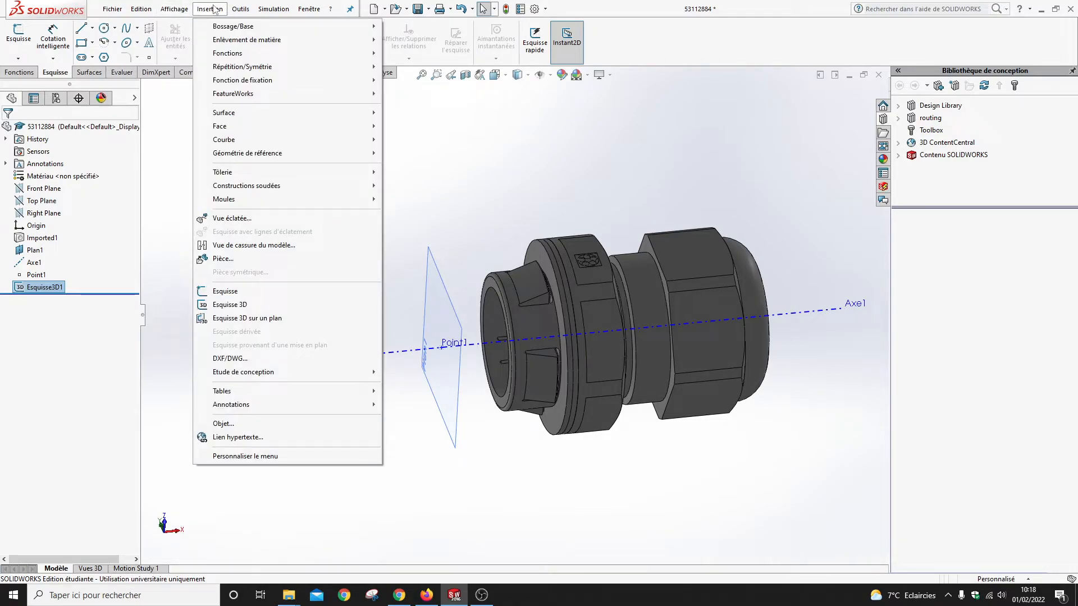
pyautogui.moveTo(242, 10)
pyautogui.moveTo(291, 54)
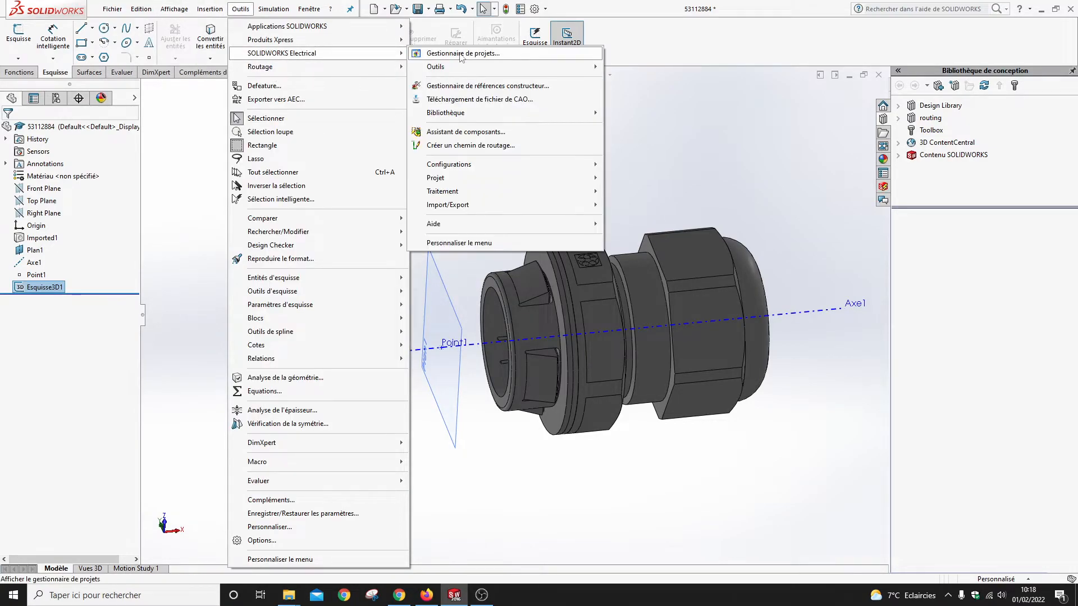
pyautogui.click(461, 135)
pyautogui.click(259, 540)
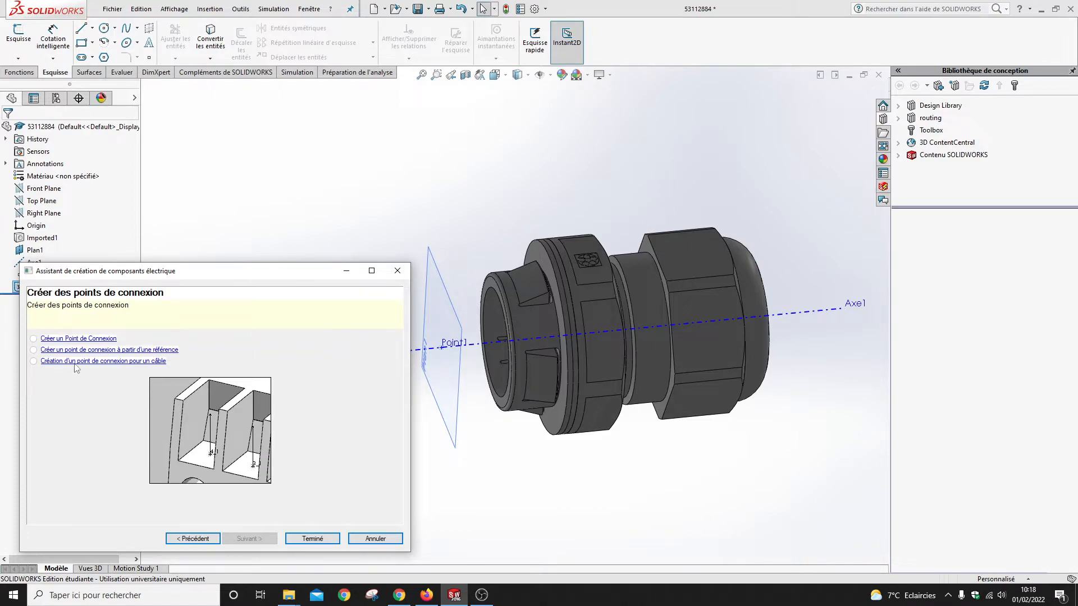
# - Create a cable connection point on the 3D sketch point in front of the gland and finish the wizard
pyautogui.click(75, 361)
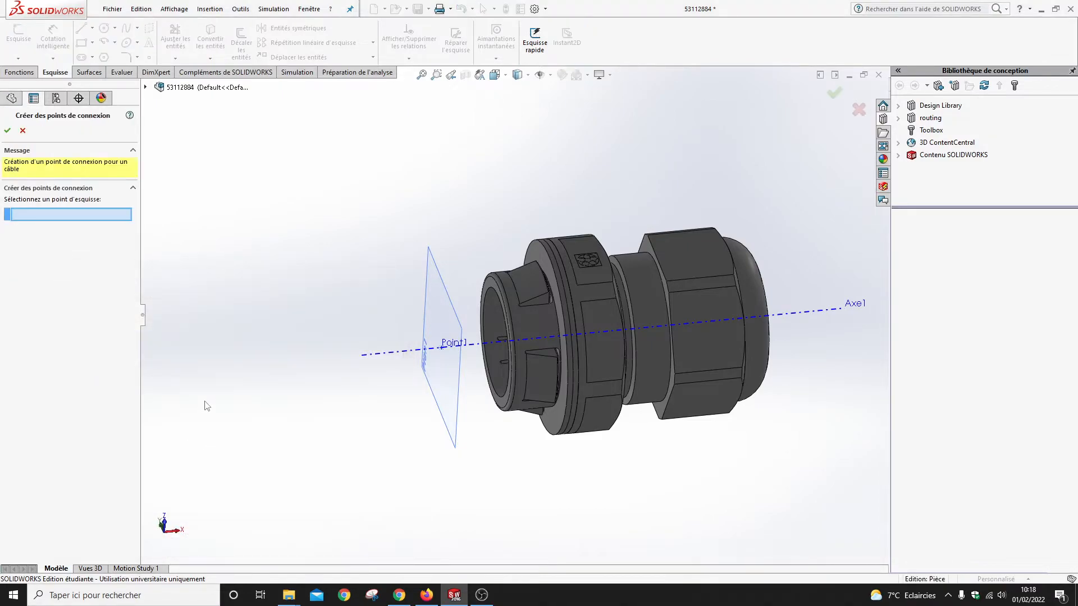
pyautogui.scroll(-5, 354, 391)
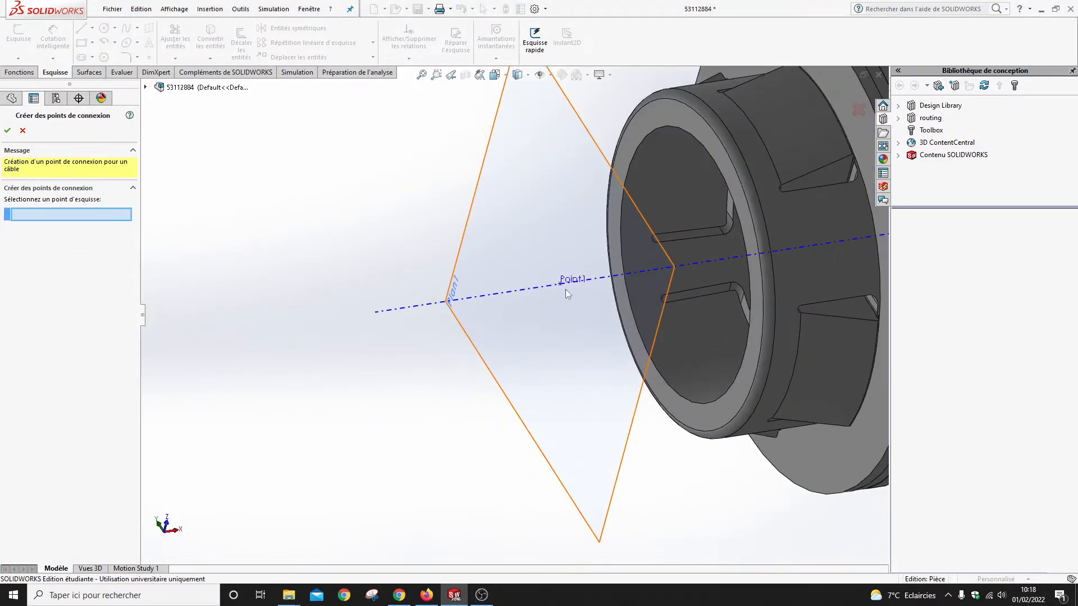
pyautogui.click(561, 284)
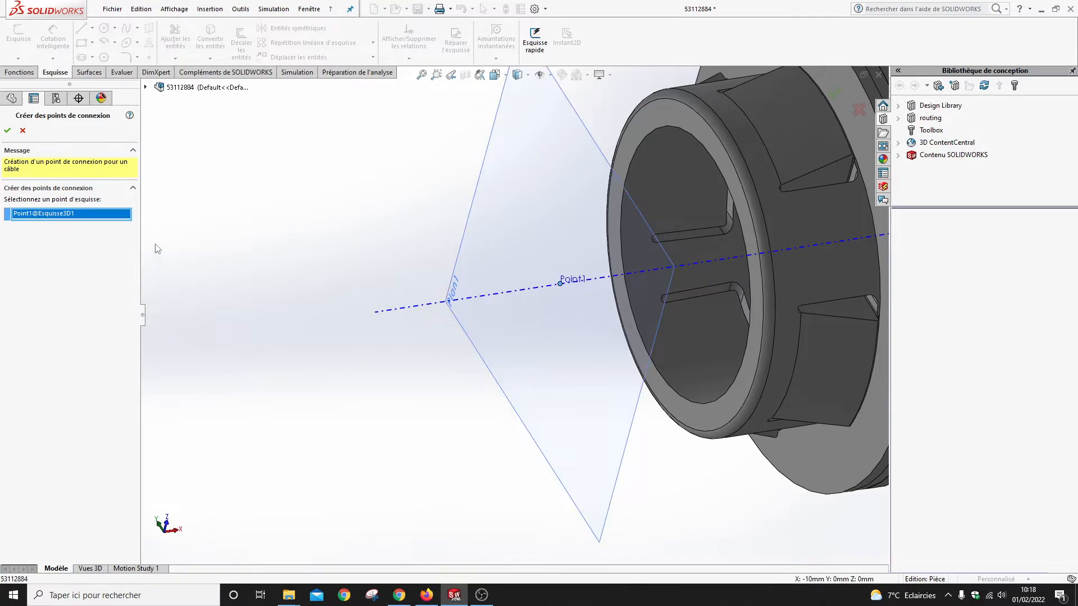
pyautogui.click(7, 130)
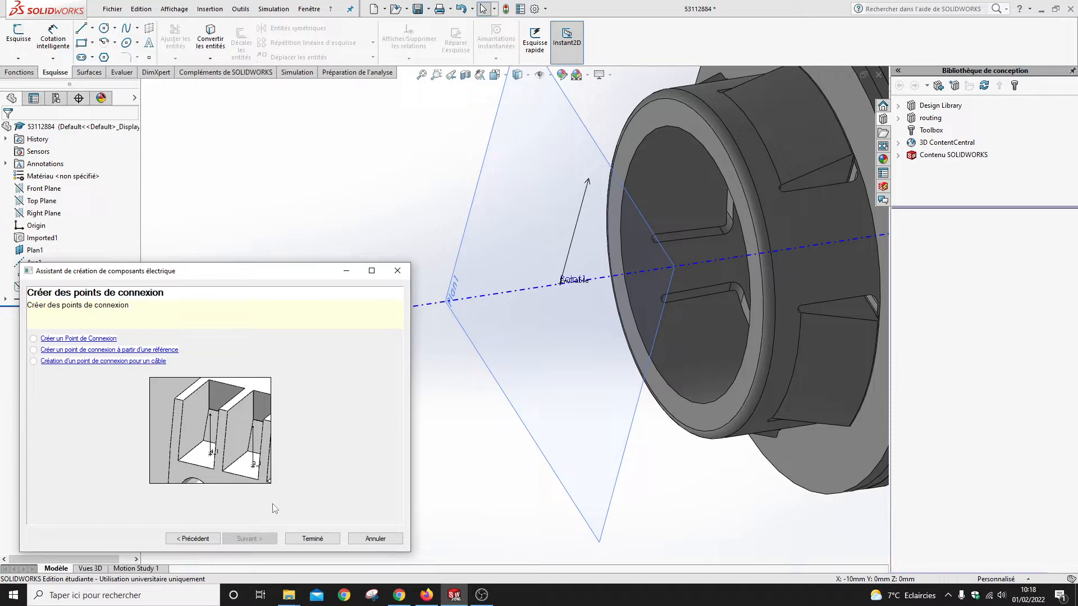
pyautogui.click(313, 539)
# - Edit the EwCable connection point, adding Plan1 as a reference with reversed direction so it runs along the gland's axis
pyautogui.moveTo(352, 383); pyautogui.dragTo(476, 274, button='middle')
pyautogui.hotkey('ctrl', 's')
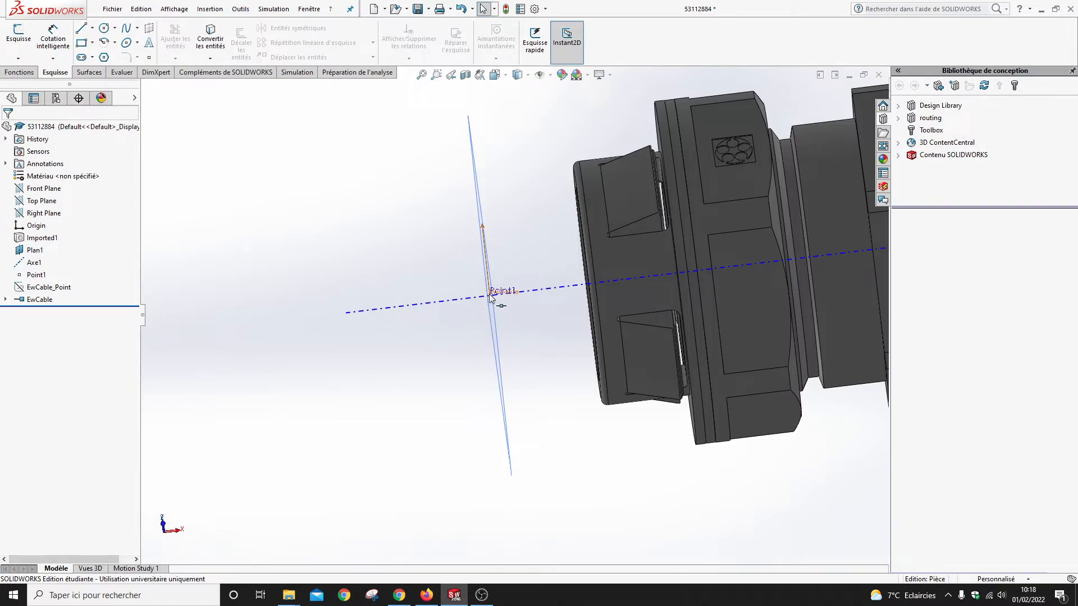
pyautogui.moveTo(367, 267); pyautogui.dragTo(218, 264, button='middle')
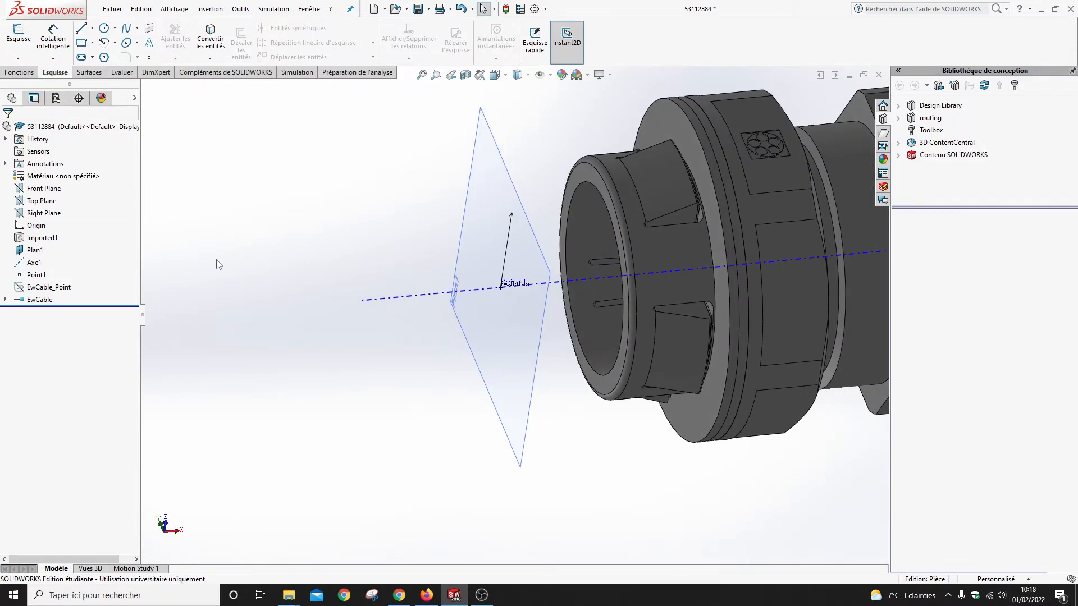
pyautogui.rightClick(36, 306)
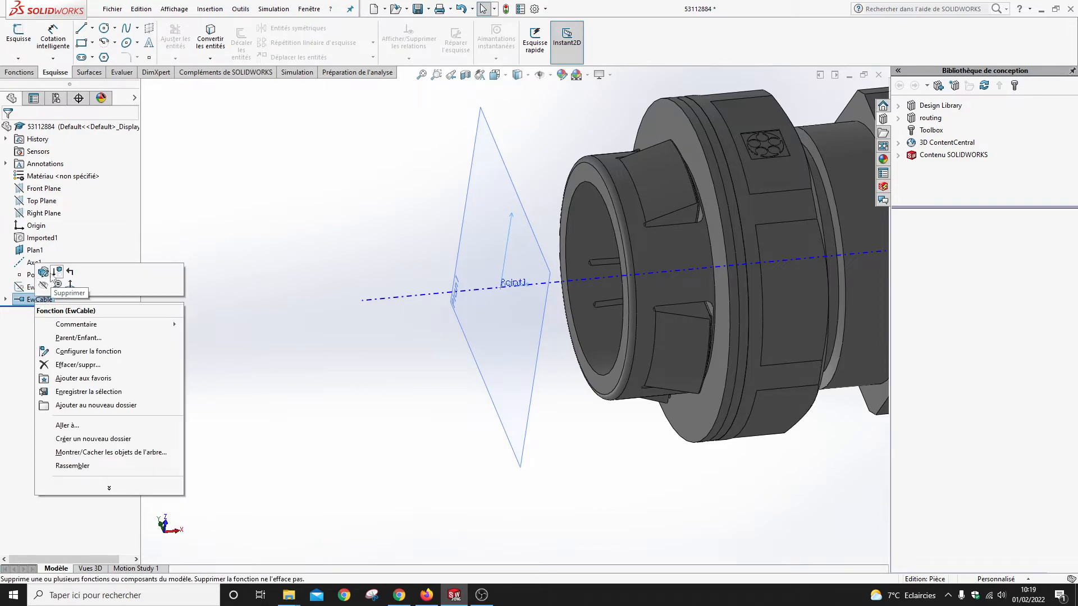
pyautogui.click(43, 273)
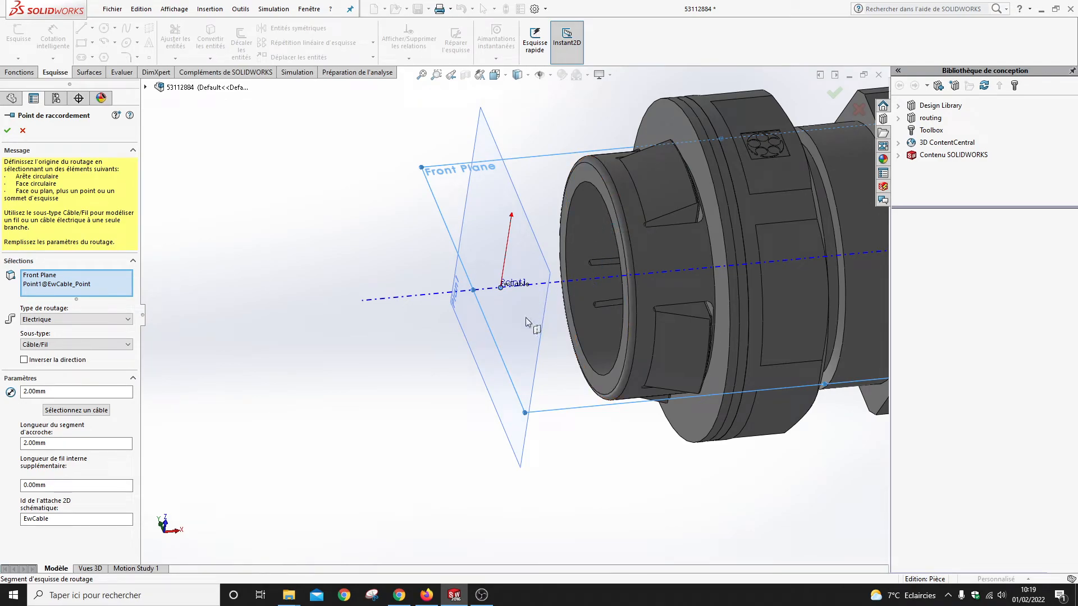
pyautogui.click(503, 199)
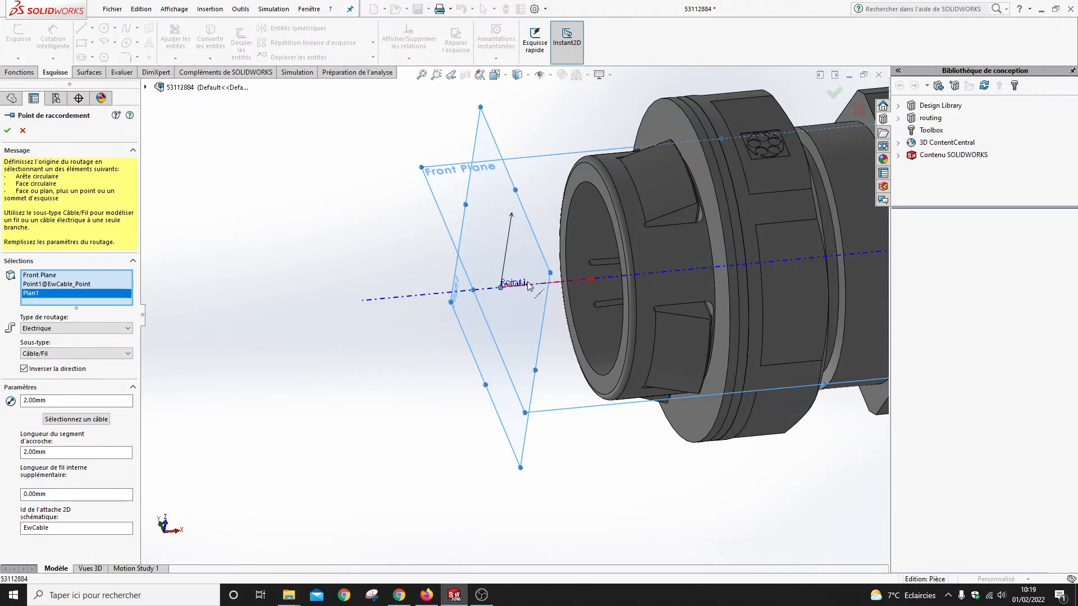
pyautogui.click(7, 132)
pyautogui.moveTo(347, 253); pyautogui.dragTo(340, 189, button='middle')
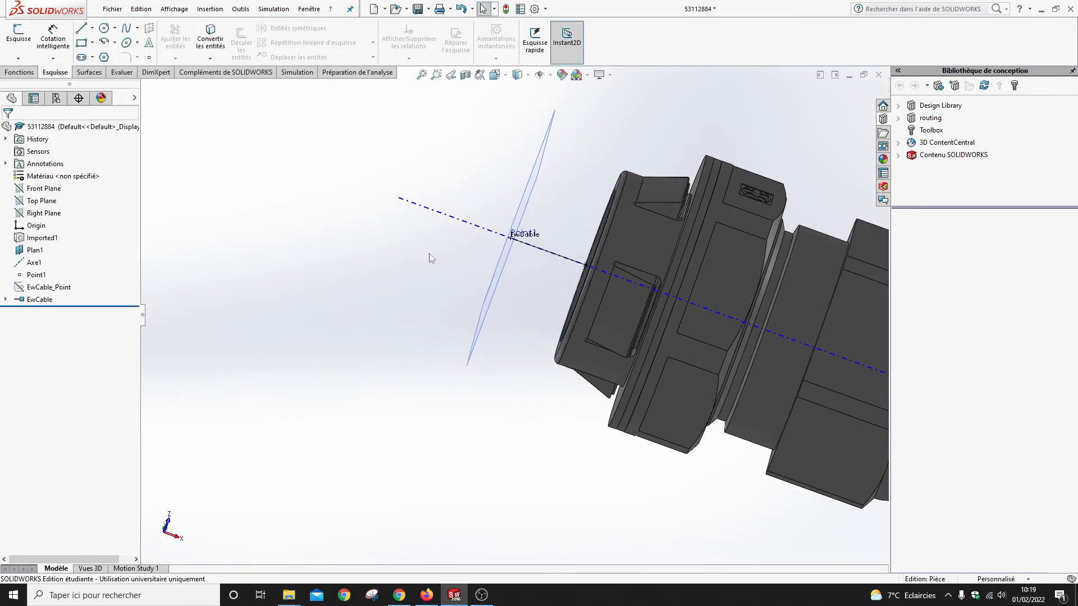
pyautogui.scroll(5, 494, 258)
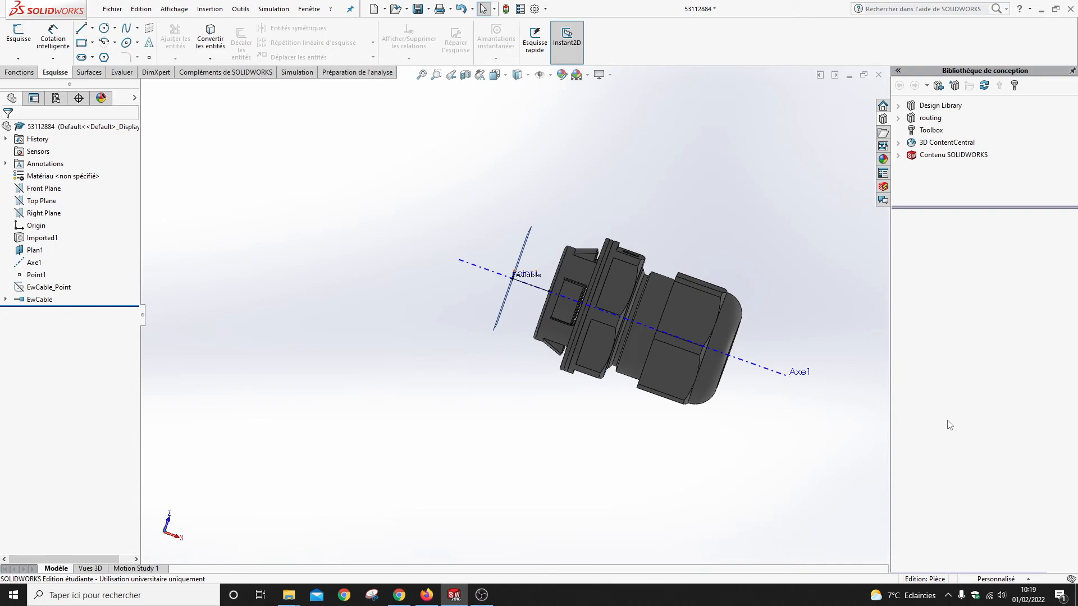
pyautogui.scroll(3, 657, 457)
pyautogui.moveTo(646, 448); pyautogui.dragTo(605, 491, button='middle')
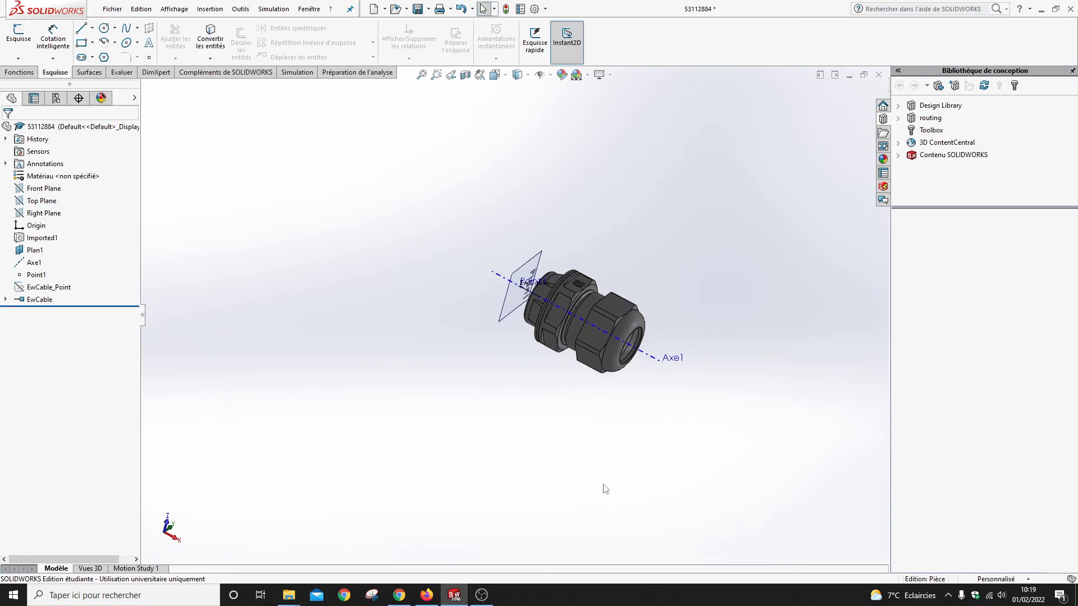
pyautogui.scroll(-2, 548, 324)
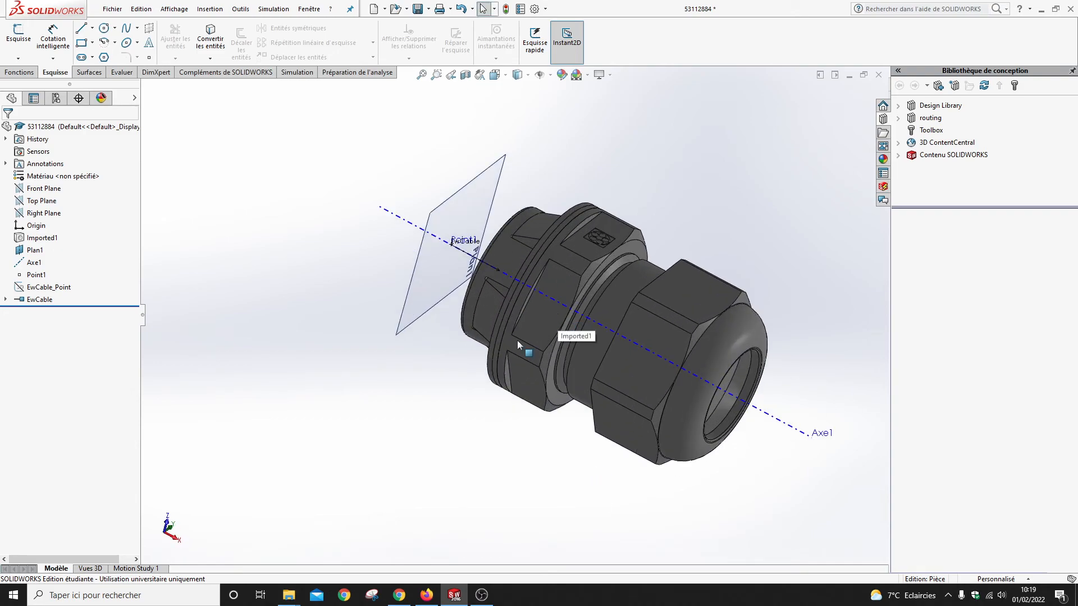
pyautogui.moveTo(464, 353); pyautogui.dragTo(517, 387, button='middle')
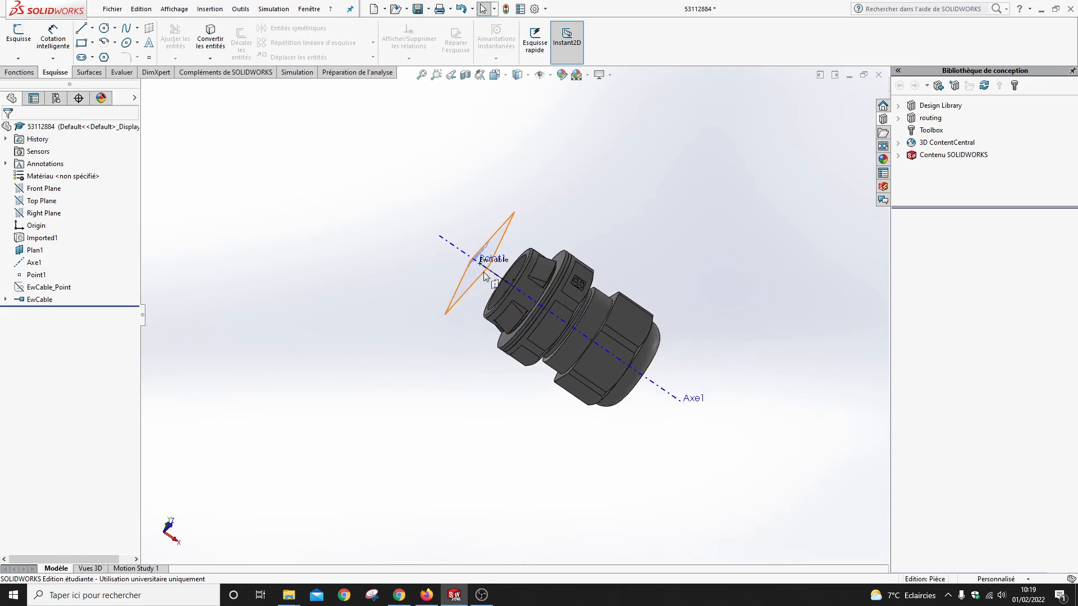